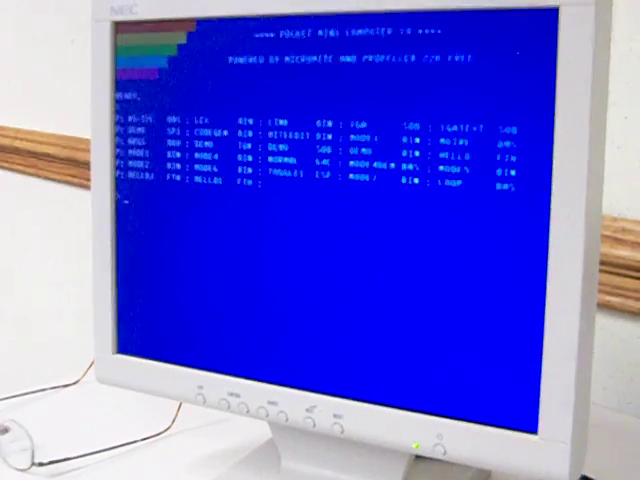
pyautogui.write('load: h')
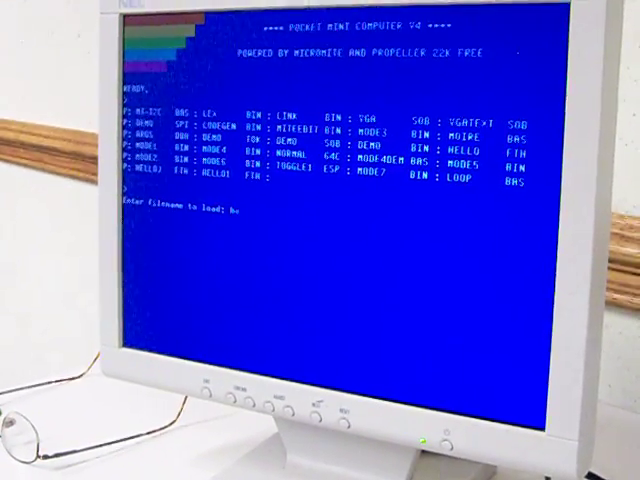
pyautogui.write('ello.fth')
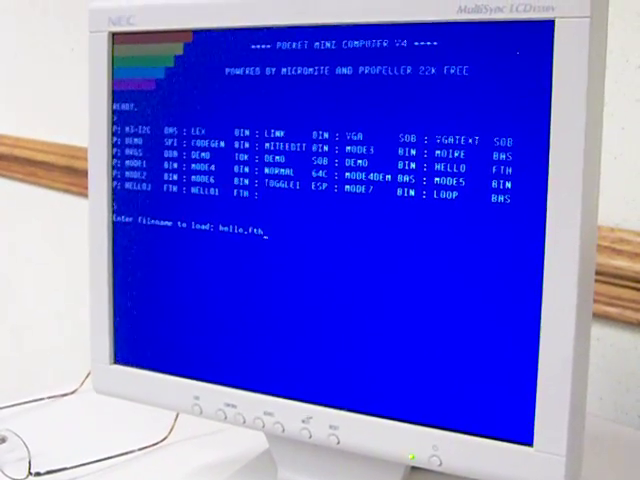
# Load hello.fth from the SD card and bring it up in the editor.
pyautogui.press('Return')
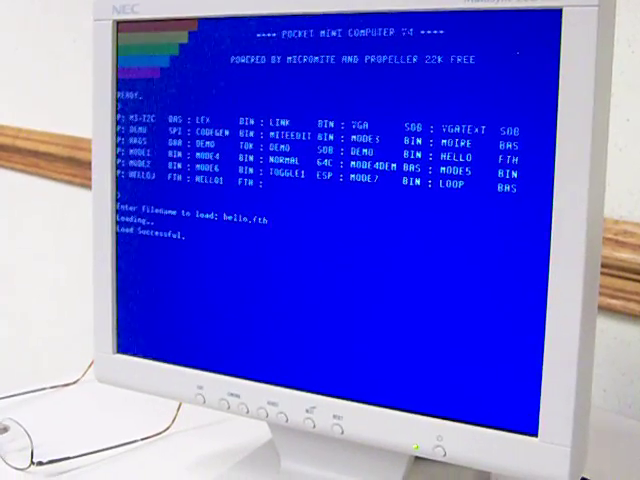
pyautogui.press('s')
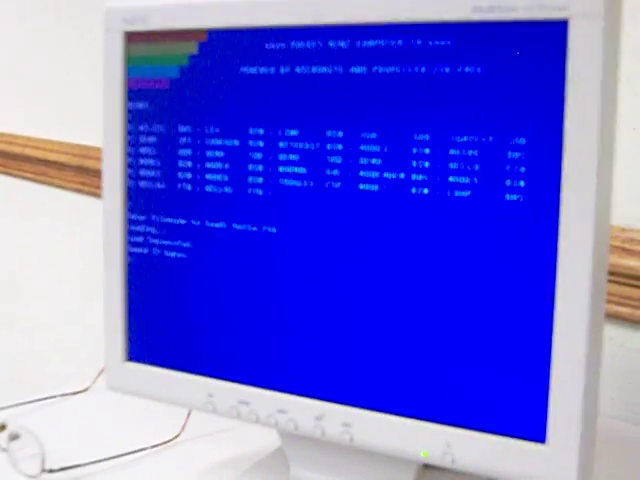
pyautogui.write('edit')
pyautogui.press('Return')
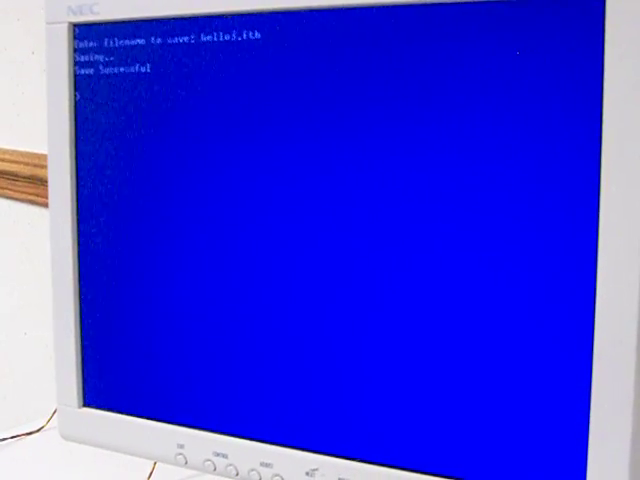
# Show PropForth's cog status and bring up the List file name prompt.
pyautogui.press('Return')
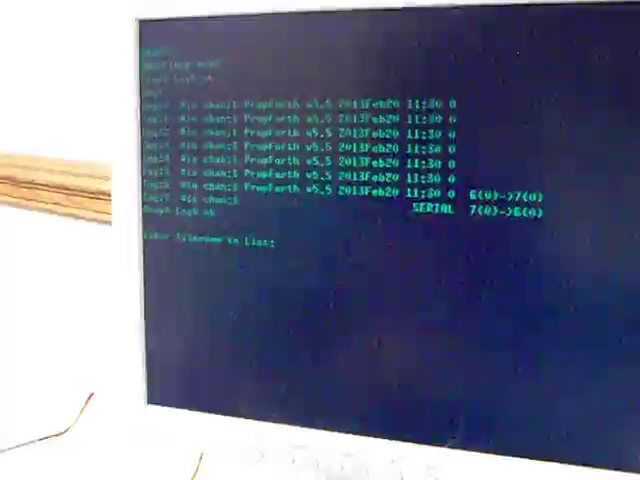
pyautogui.write('hello3.fth')
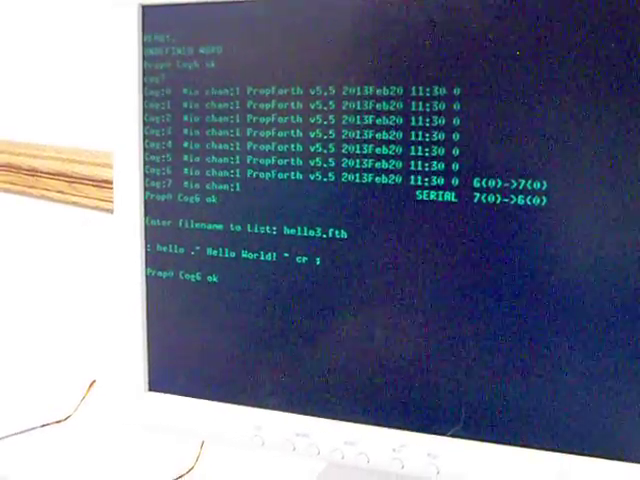
pyautogui.write('forget hello')
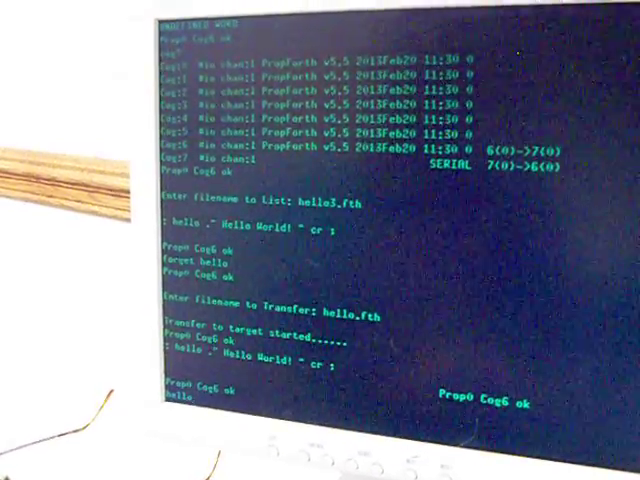
# Run the hello word so it prints Hello World!
pyautogui.press('Return')
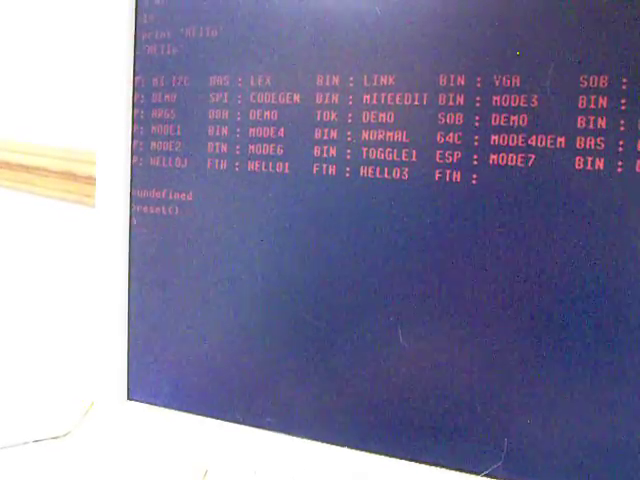
pyautogui.write("a='e'+'o'")
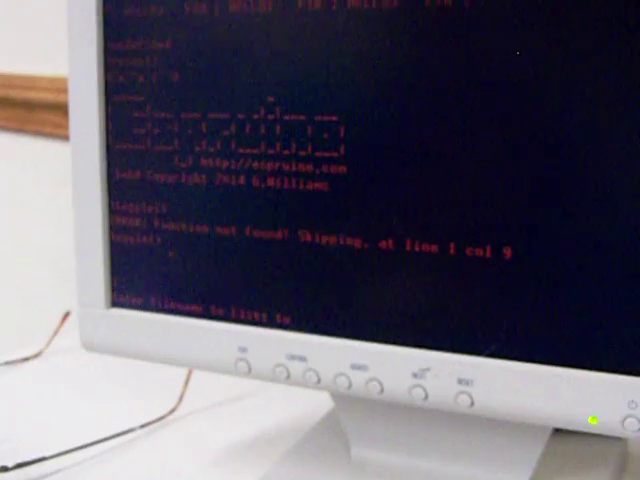
pyautogui.write('ggle1.esp')
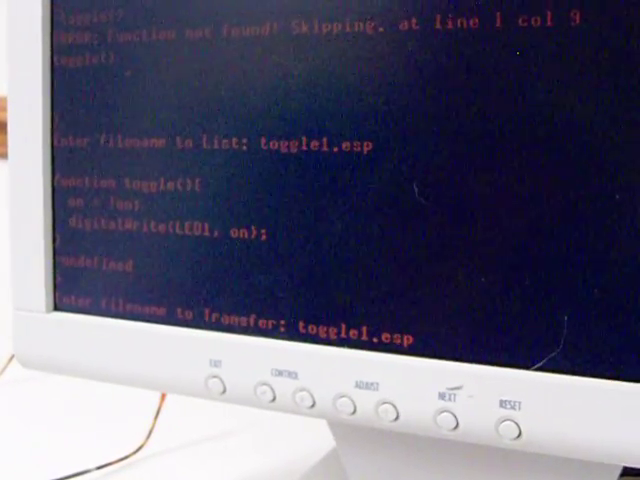
# Send toggle1.esp to the Espruino board to define the toggle function.
pyautogui.press('Return')
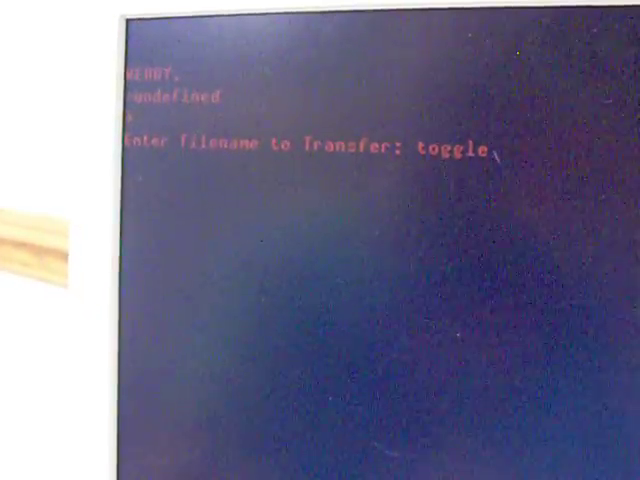
pyautogui.write('2.esp')
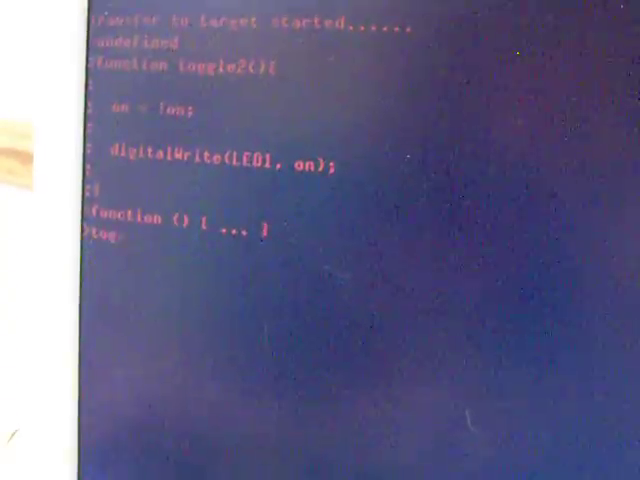
pyautogui.write('gle(')
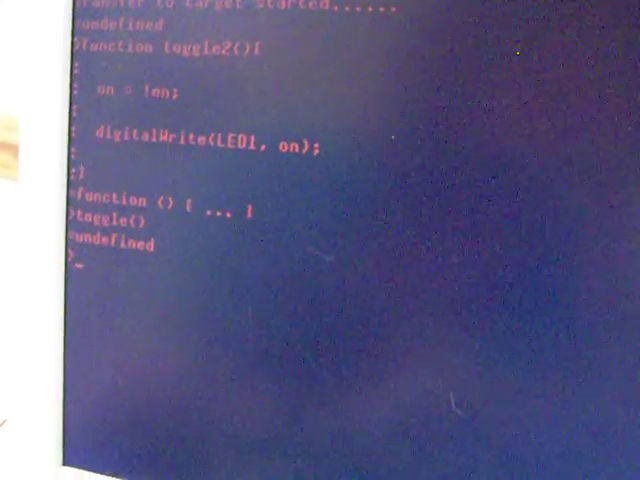